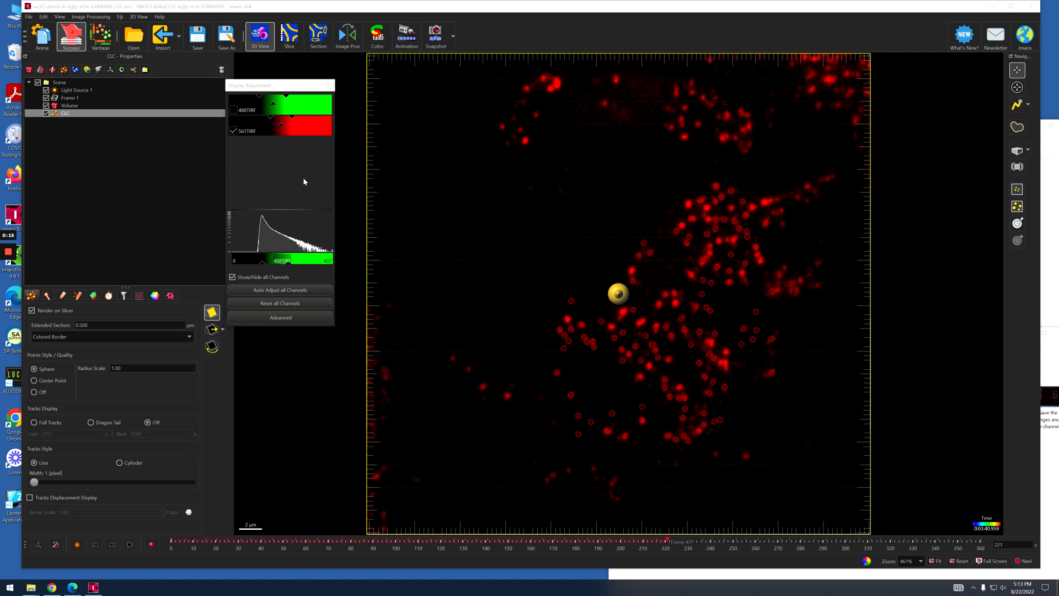
# Display only the 488TIRF channel and hide the CLC object in the scene.
pyautogui.click(236, 112)
pyautogui.click(234, 130)
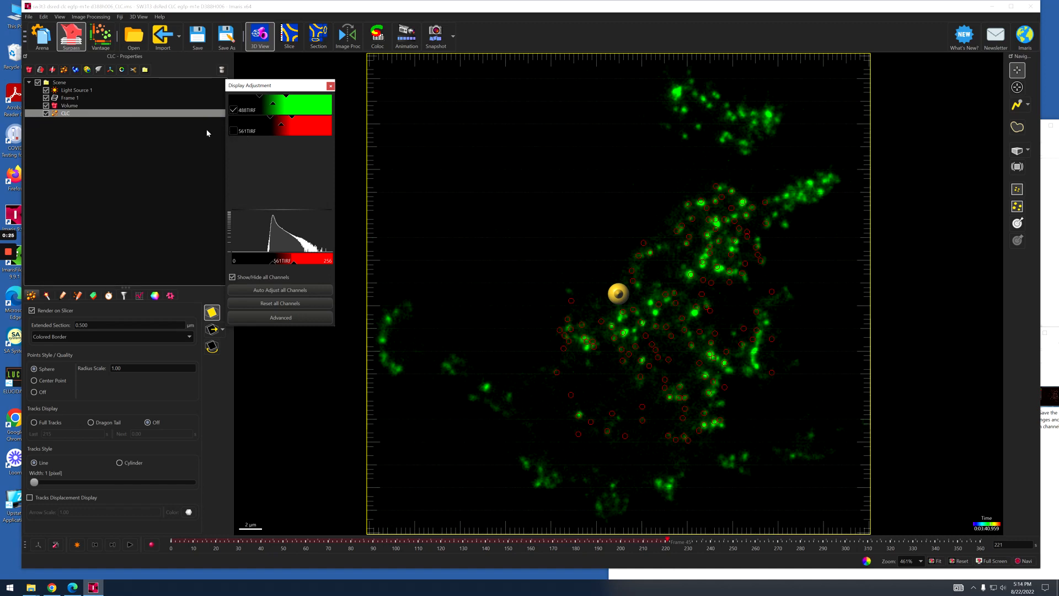
pyautogui.click(46, 113)
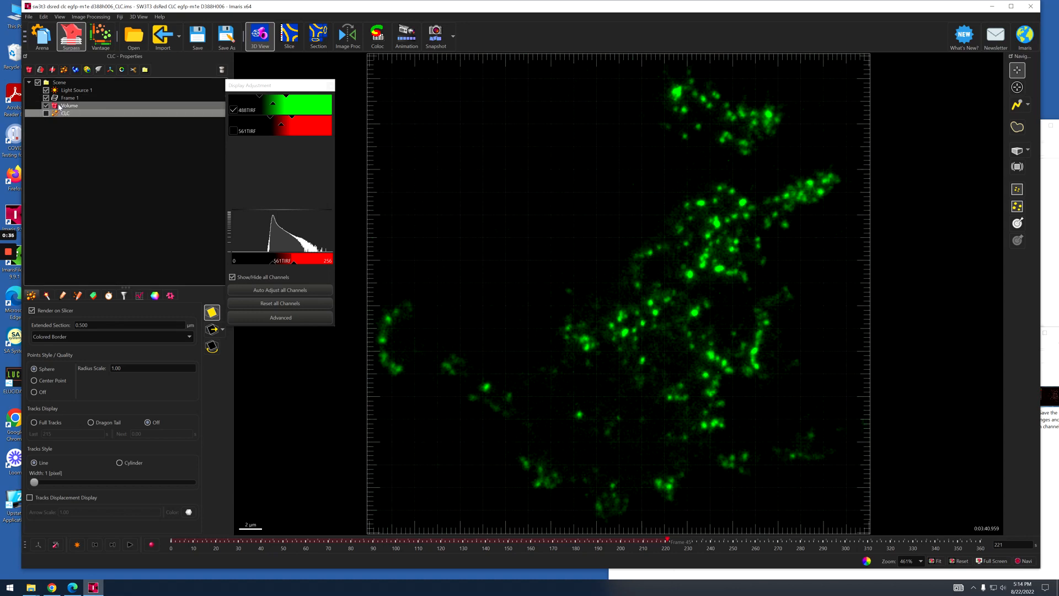
# Add a new Surfaces object to the scene and rename it M1E.
pyautogui.click(76, 70)
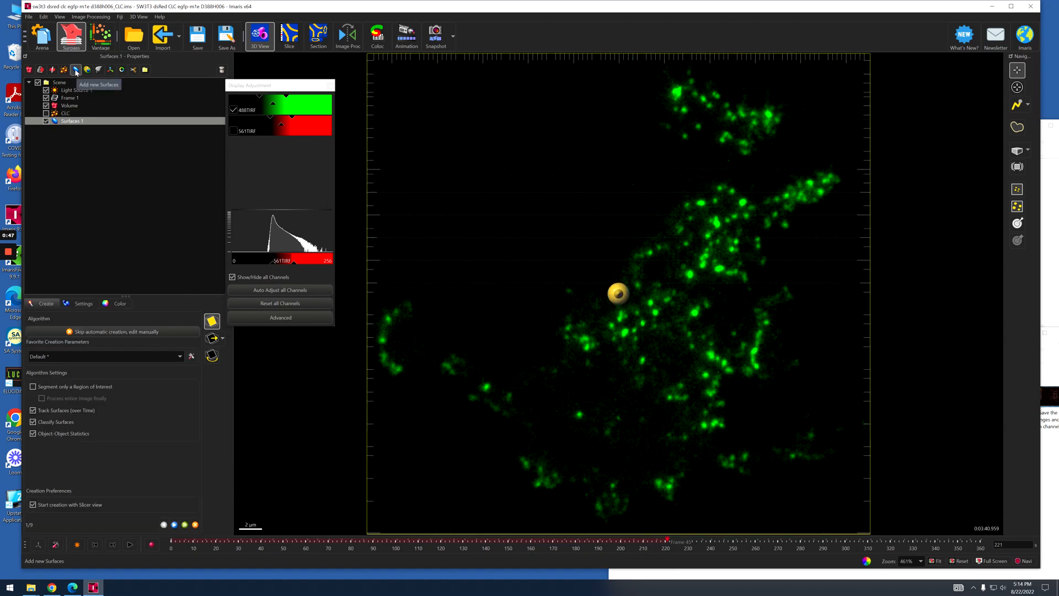
pyautogui.doubleClick(76, 122)
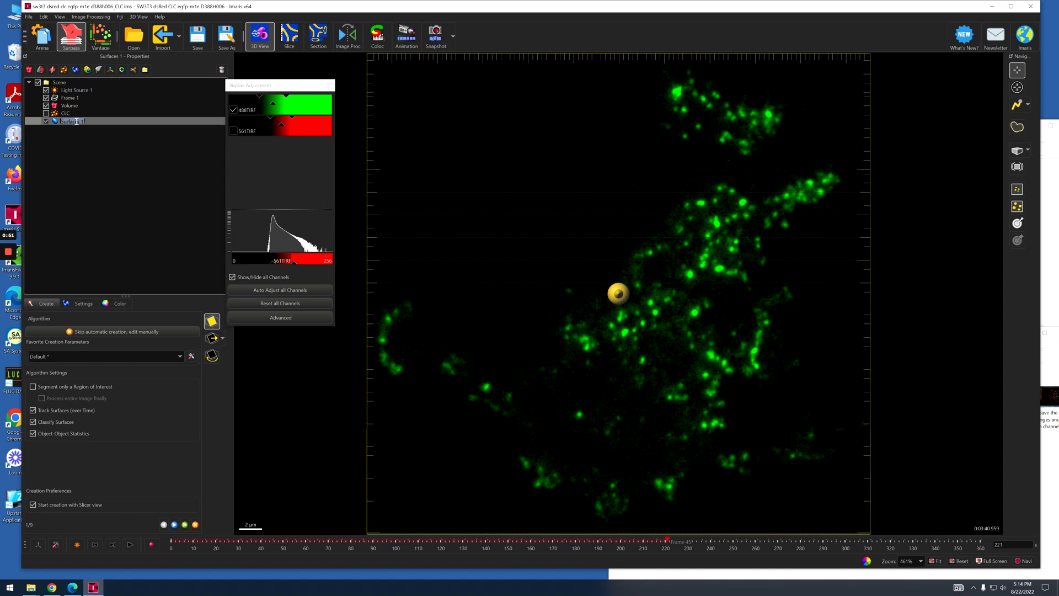
pyautogui.write('m1')
pyautogui.press('Return')
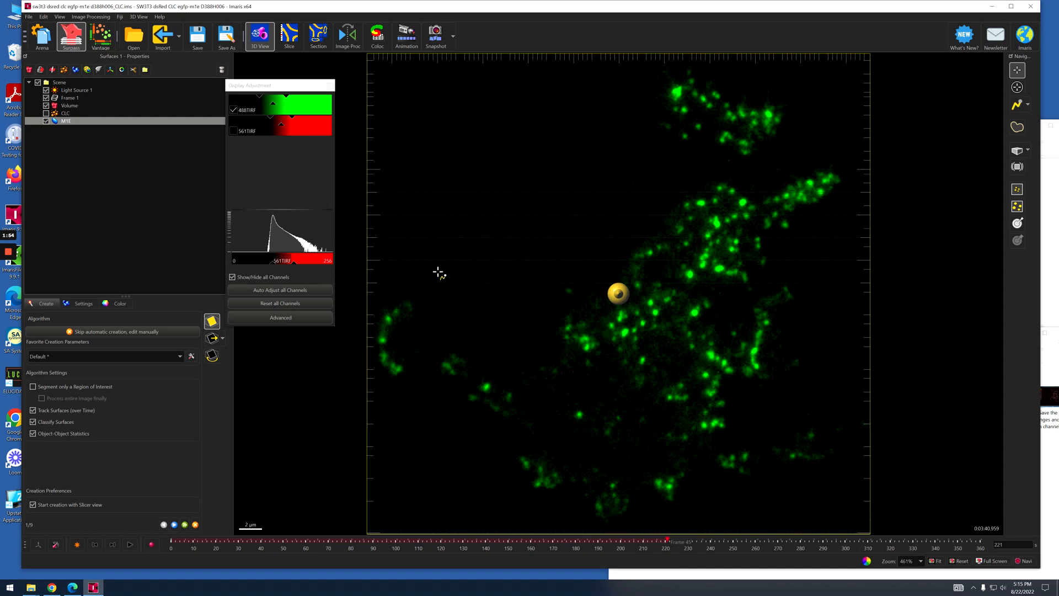
# Set M1E to segment only a region of interest, without surface tracking or classification, and proceed to the region definition.
pyautogui.click(66, 123)
pyautogui.click(33, 386)
pyautogui.click(33, 411)
pyautogui.click(34, 422)
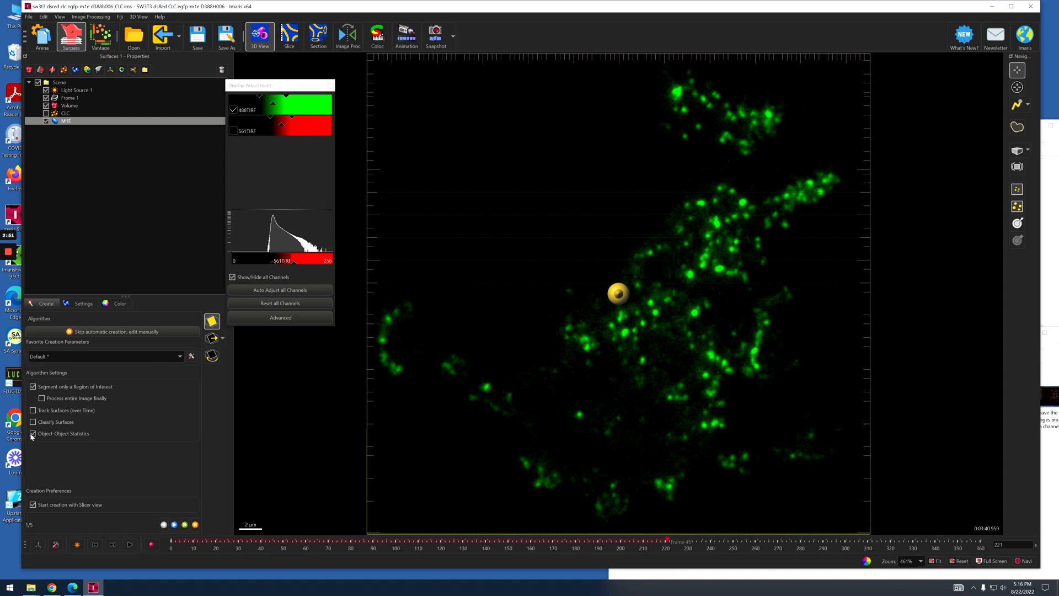
pyautogui.click(174, 524)
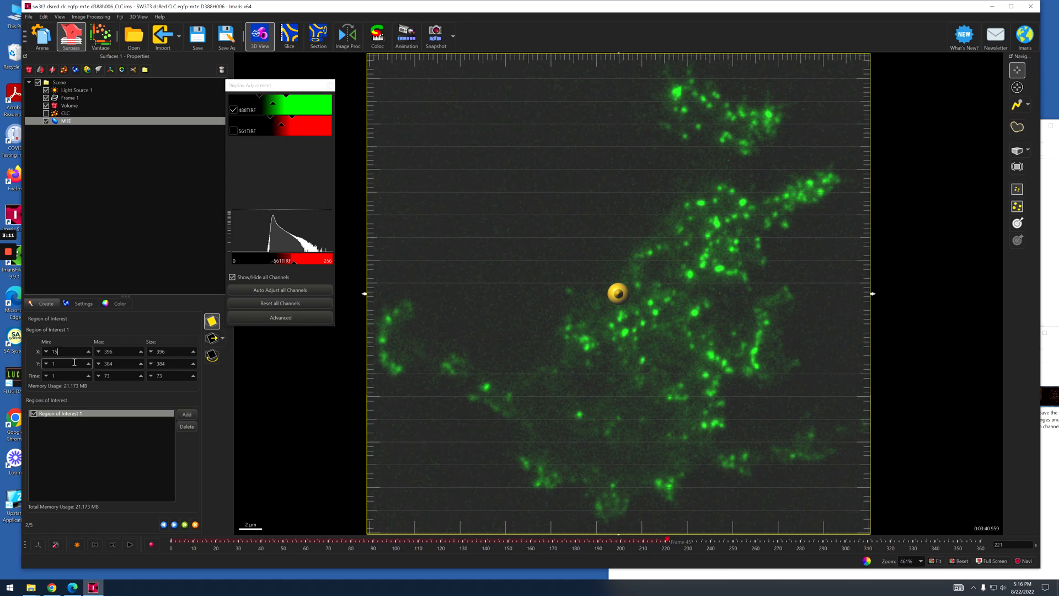
# Limit the region of interest to X 150–319 and Y 103–316.
pyautogui.write('0')
pyautogui.press('Tab')
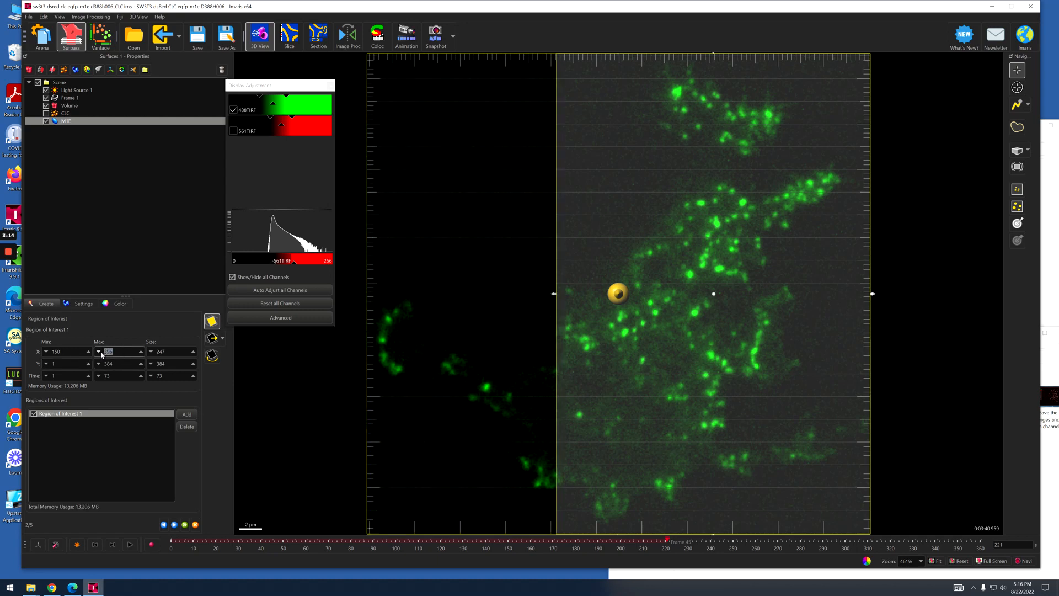
pyautogui.write('319')
pyautogui.click(70, 367)
pyautogui.click(69, 362)
pyautogui.write('0')
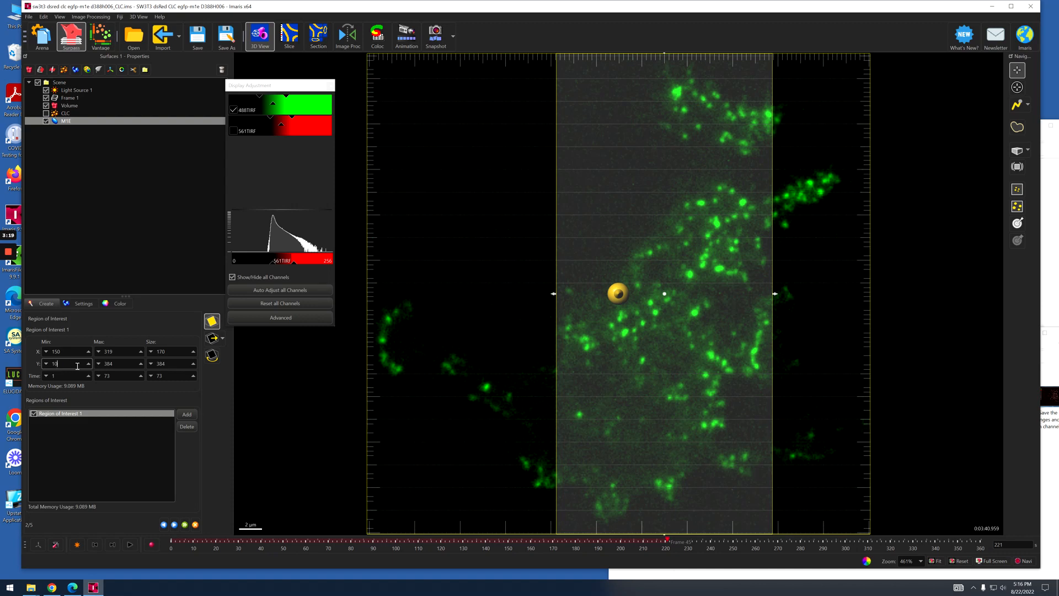
pyautogui.write('3')
pyautogui.press('Tab')
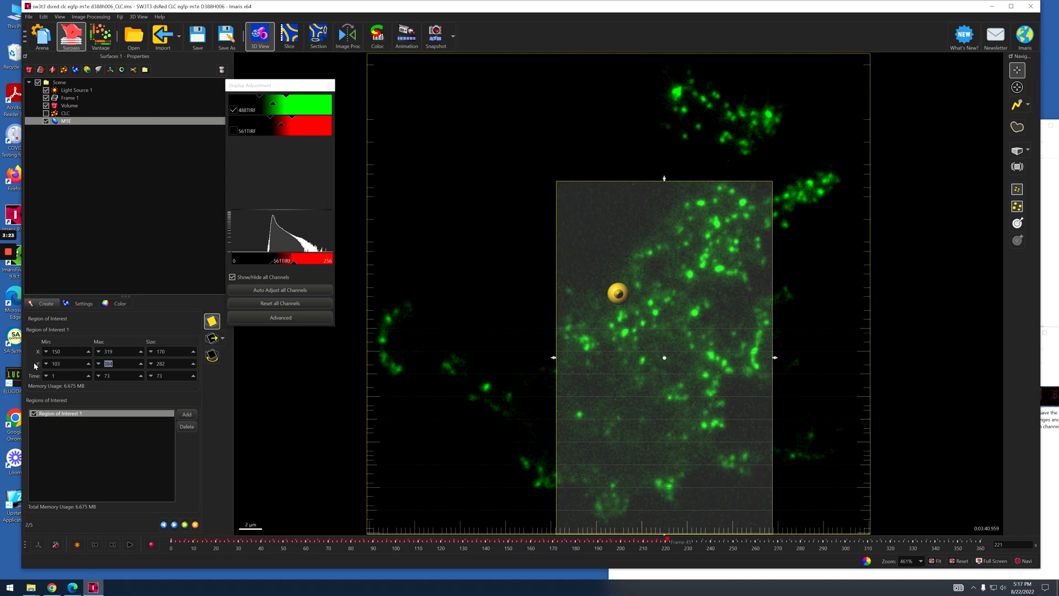
pyautogui.write('316')
pyautogui.press('Tab')
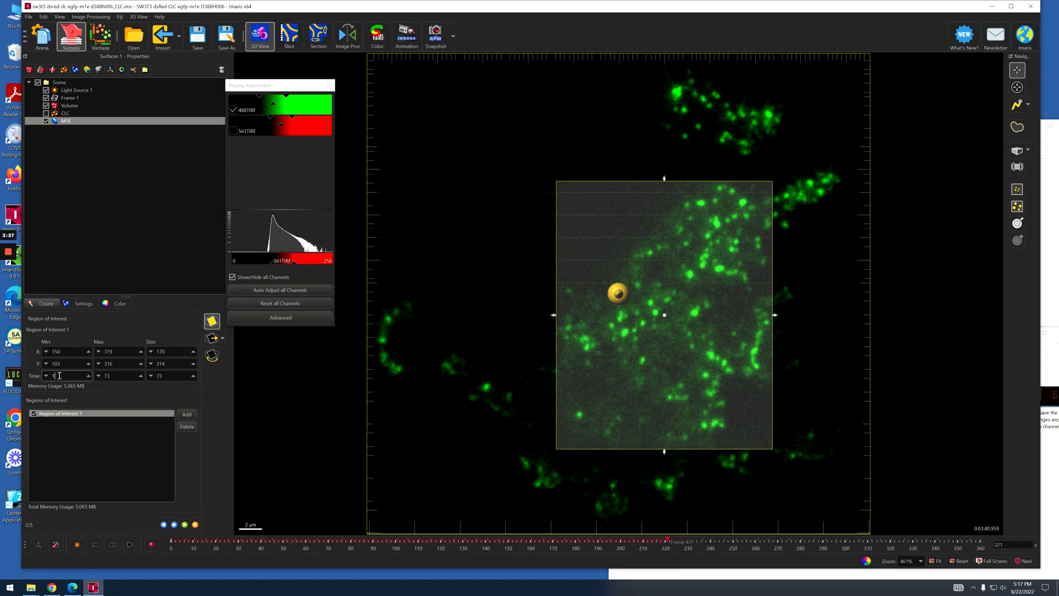
# Move the time series to the last time point to check the region of interest, and accept the region.
pyautogui.click(120, 376)
pyautogui.moveTo(669, 542); pyautogui.dragTo(977, 544)
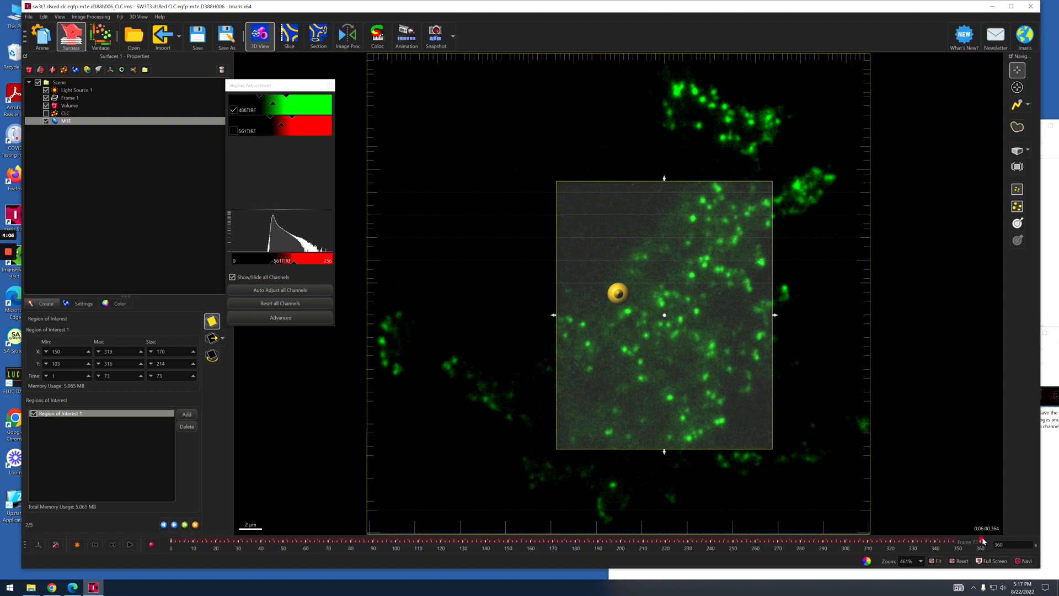
pyautogui.moveTo(982, 541)
pyautogui.mouseDown()
pyautogui.moveTo(383, 524)
pyautogui.moveTo(407, 531)
pyautogui.moveTo(153, 514)
pyautogui.moveTo(799, 549)
pyautogui.moveTo(999, 542)
pyautogui.mouseUp()
pyautogui.click(174, 524)
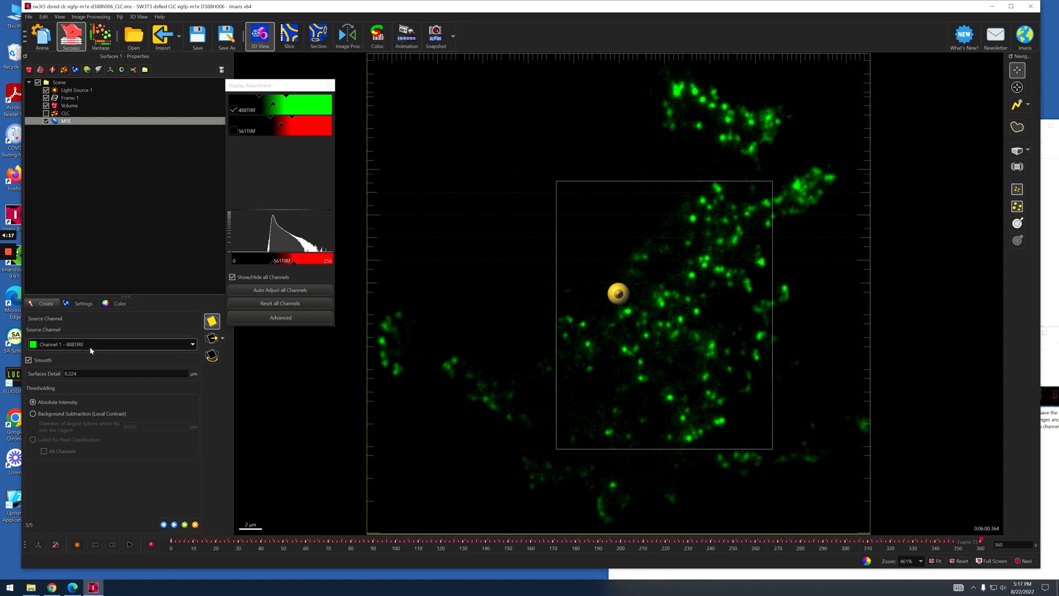
# Set the surfaces detail to 0.1 µm with background subtraction using a 0.28 µm largest sphere diameter, and proceed to thresholding.
pyautogui.doubleClick(81, 373)
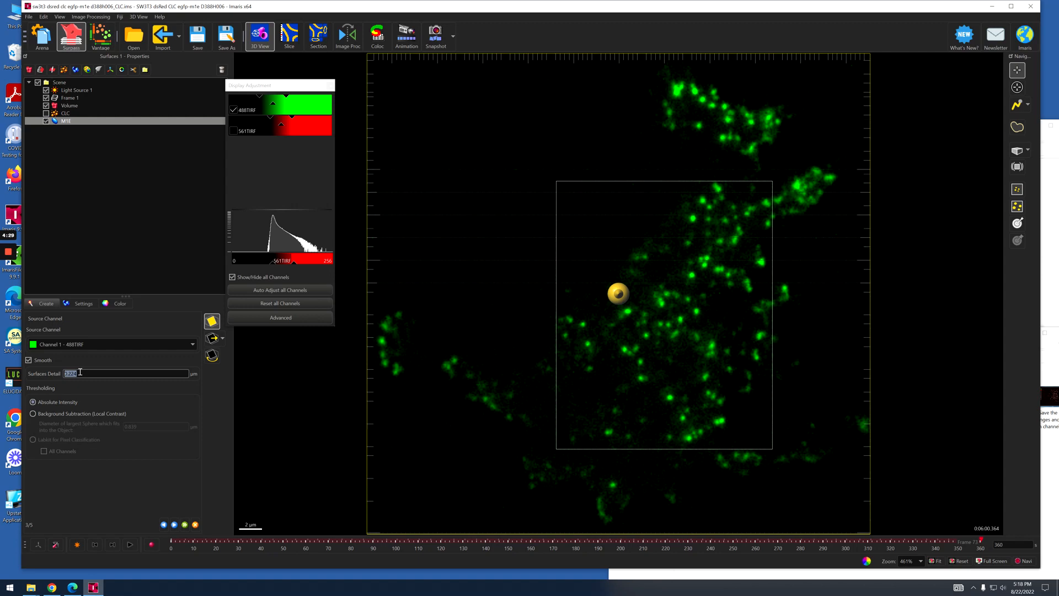
pyautogui.write('0.1')
pyautogui.click(33, 414)
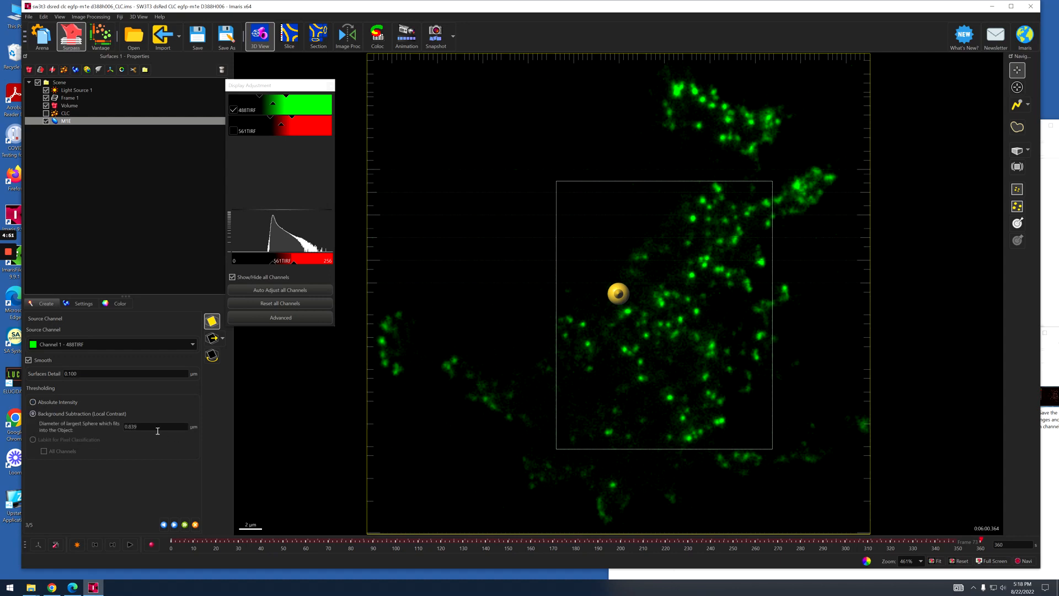
pyautogui.moveTo(158, 428); pyautogui.dragTo(93, 430)
pyautogui.write('0.28')
pyautogui.click(79, 372)
pyautogui.click(143, 430)
pyautogui.click(152, 457)
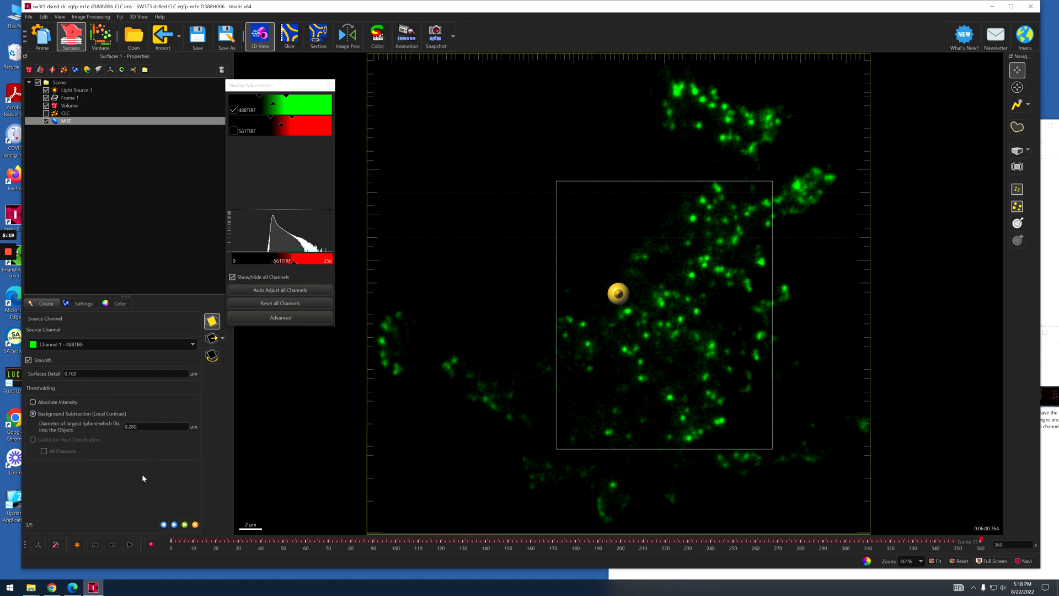
pyautogui.click(175, 526)
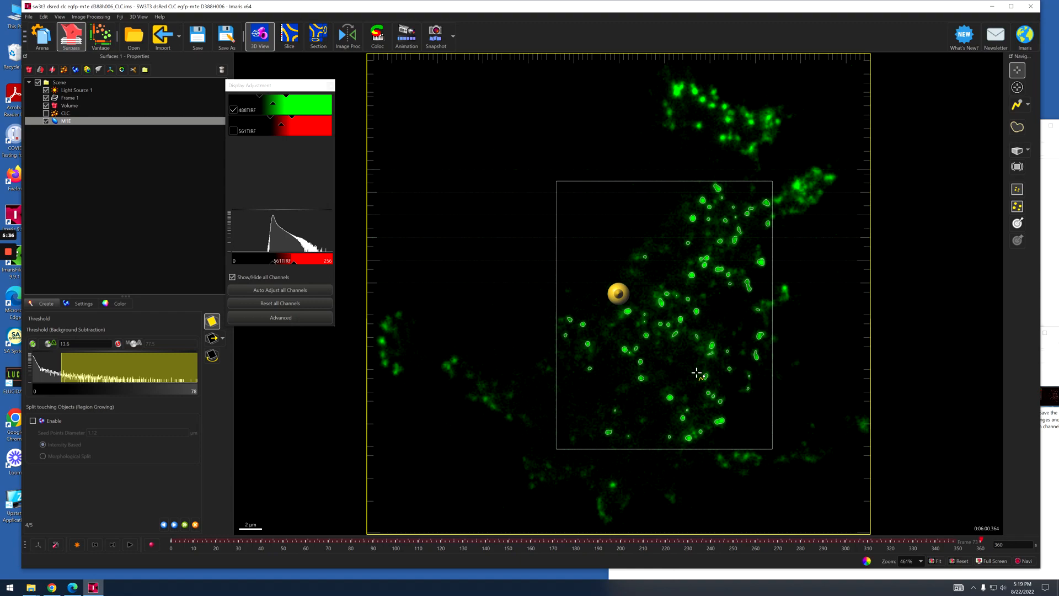
# Examine up close how the threshold outlines fit the green spots inside the region of interest.
pyautogui.scroll(-1, 696, 373)
pyautogui.scroll(3, 698, 373)
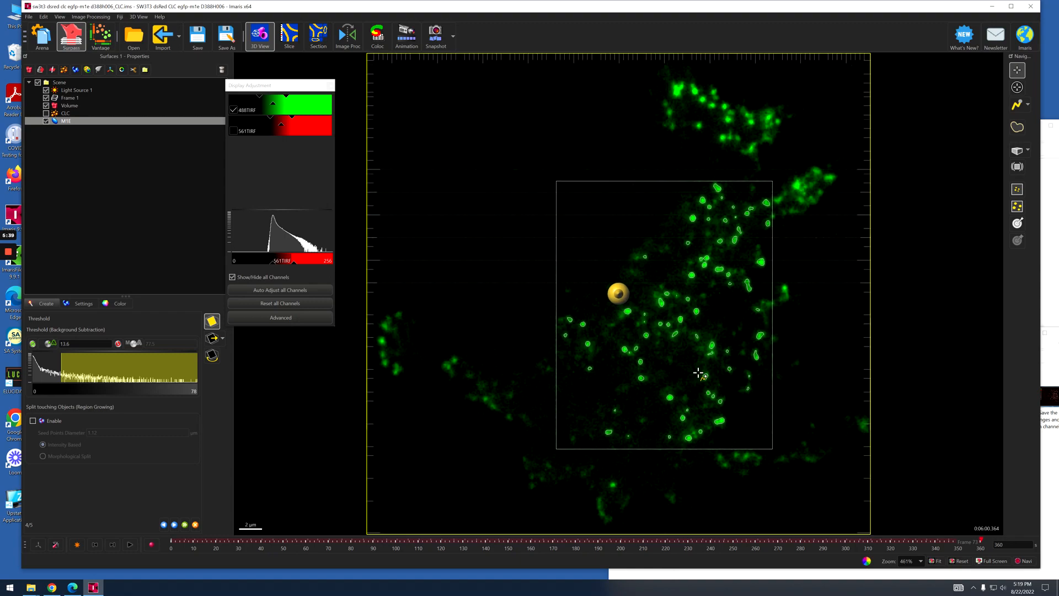
pyautogui.scroll(2, 697, 373)
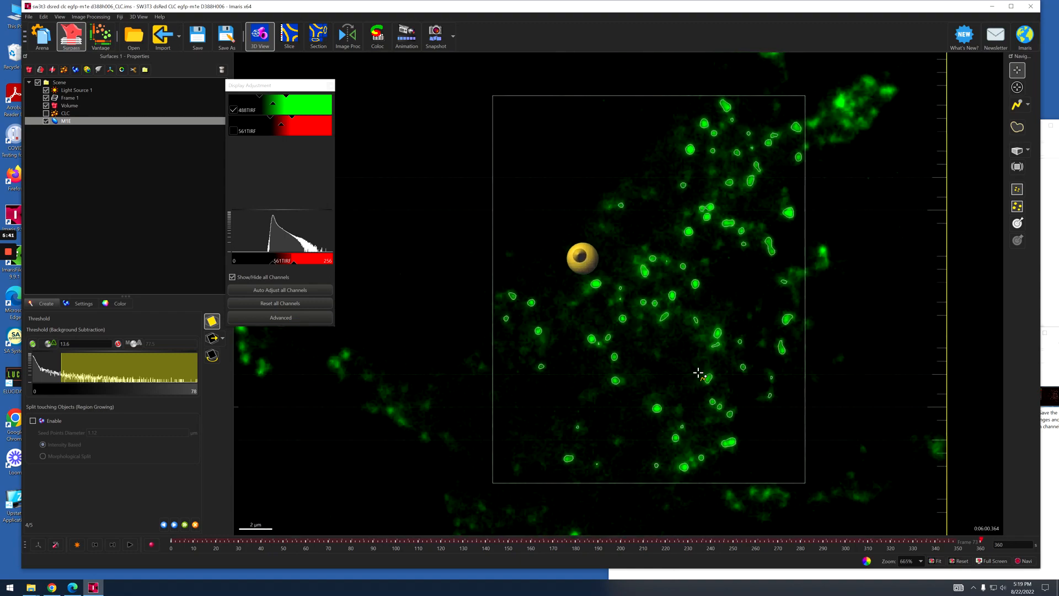
pyautogui.scroll(-1, 696, 379)
pyautogui.scroll(3, 694, 380)
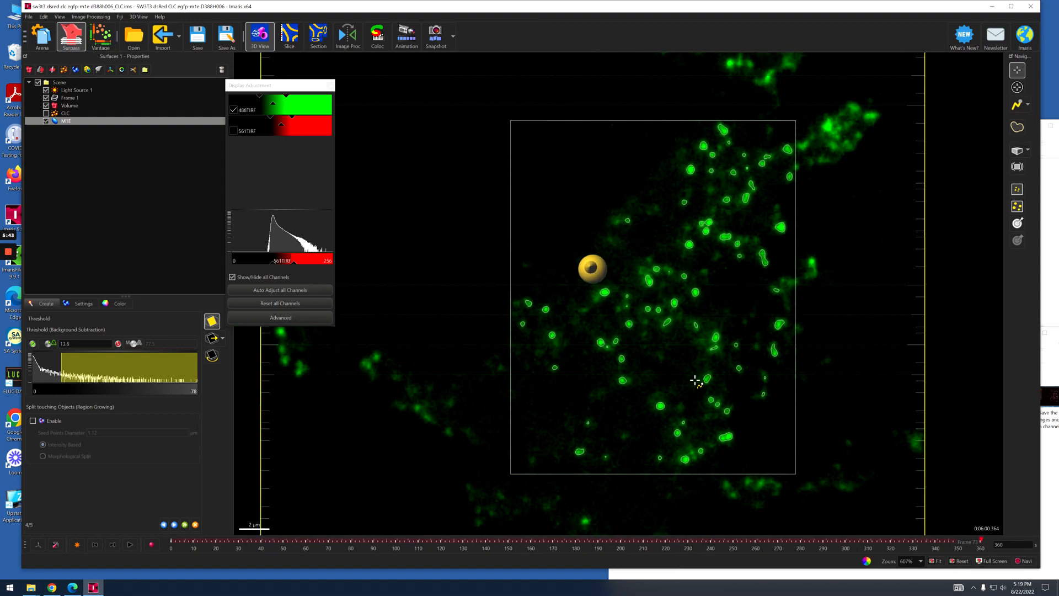
pyautogui.scroll(-1, 694, 380)
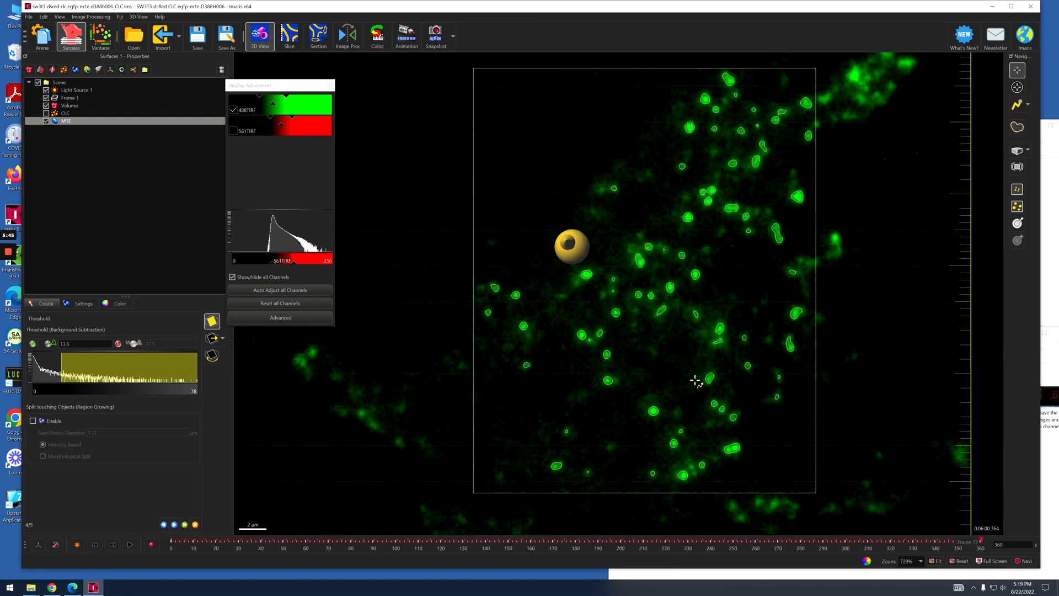
pyautogui.scroll(1, 677, 342)
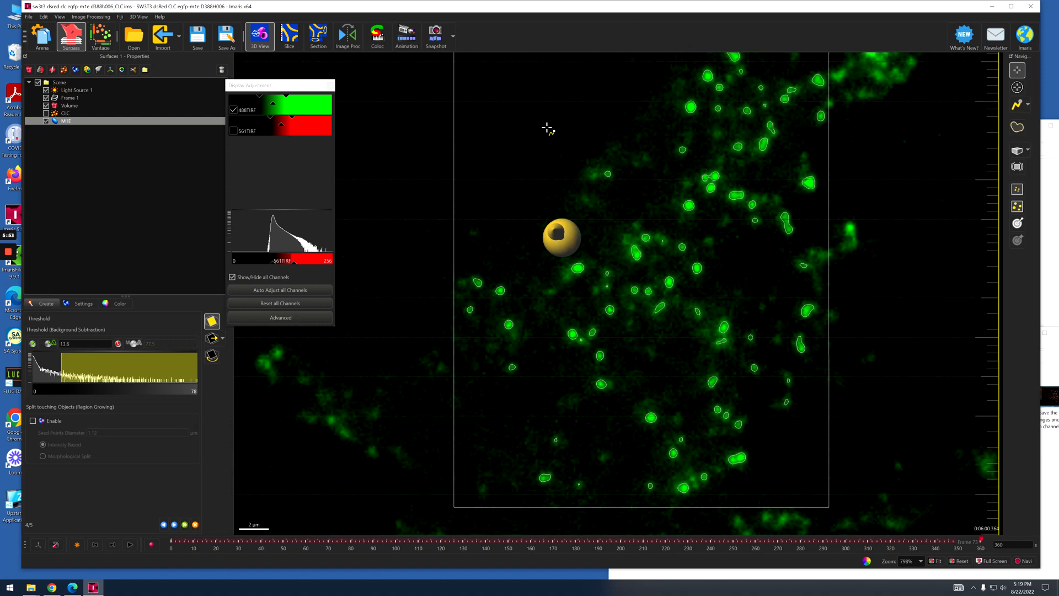
pyautogui.moveTo(547, 129)
pyautogui.mouseDown(button='right')
pyautogui.moveTo(551, 144)
pyautogui.moveTo(538, 143)
pyautogui.mouseUp(button='right')
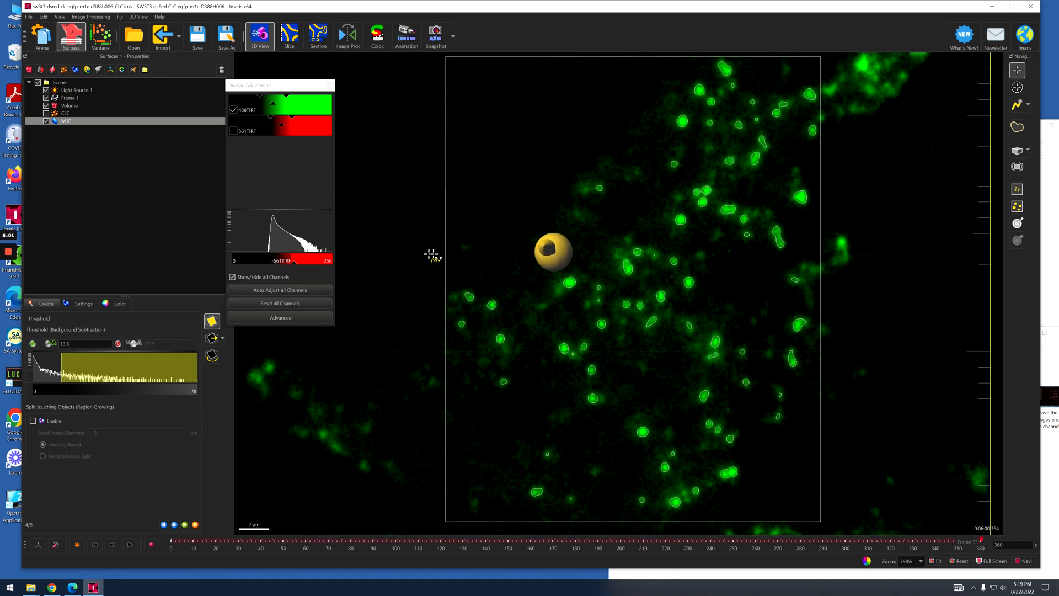
pyautogui.click(961, 562)
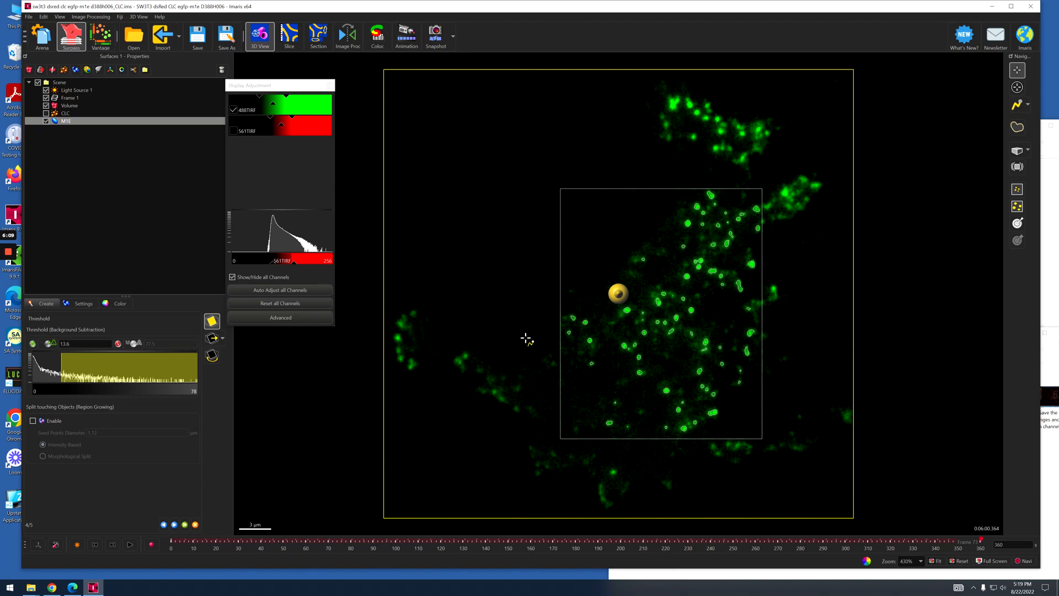
pyautogui.moveTo(525, 338); pyautogui.dragTo(530, 306)
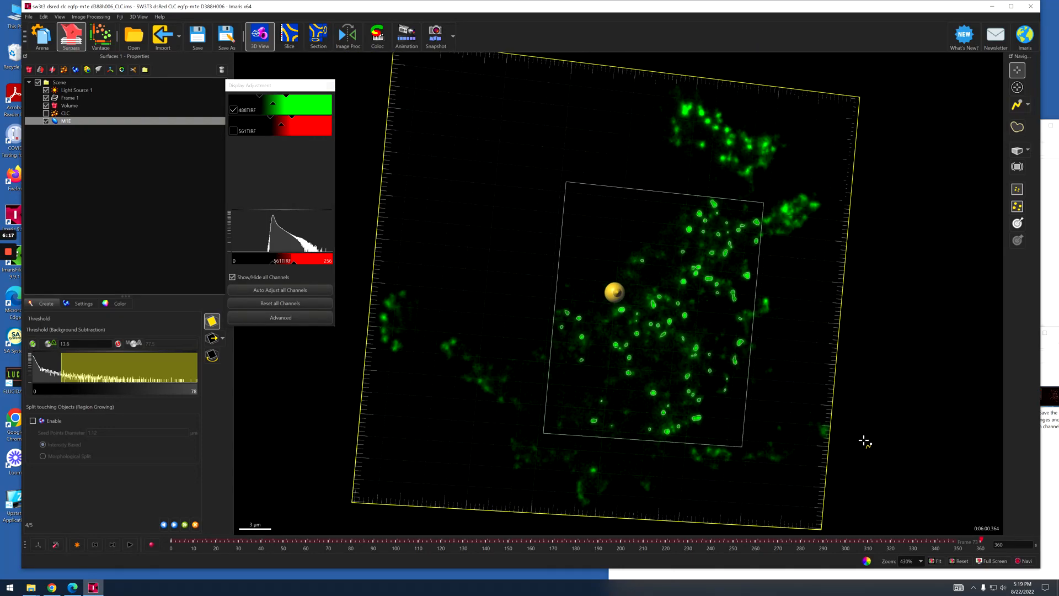
pyautogui.click(960, 561)
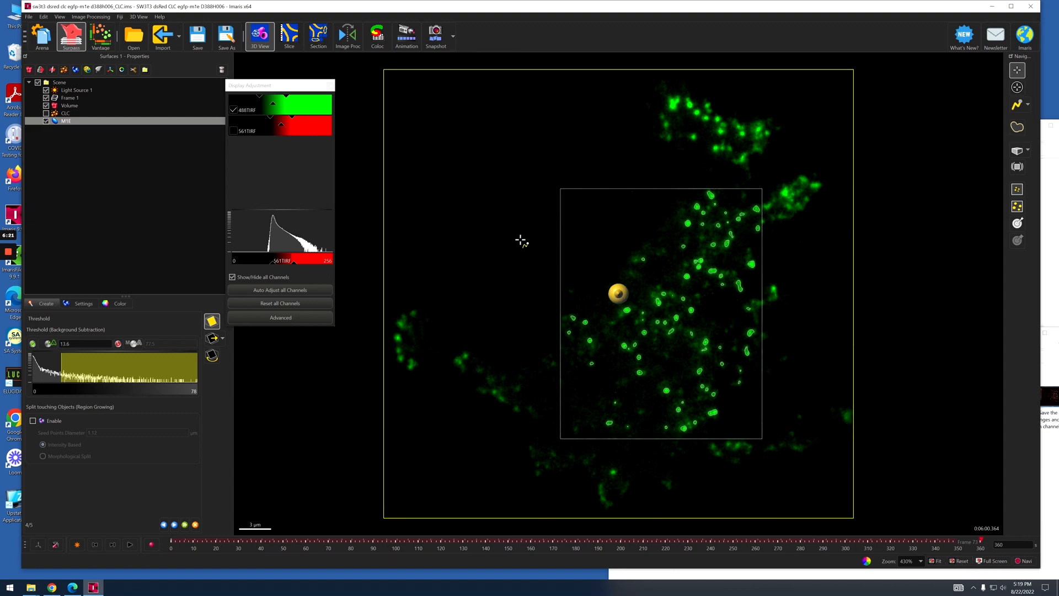
pyautogui.scroll(-2, 692, 298)
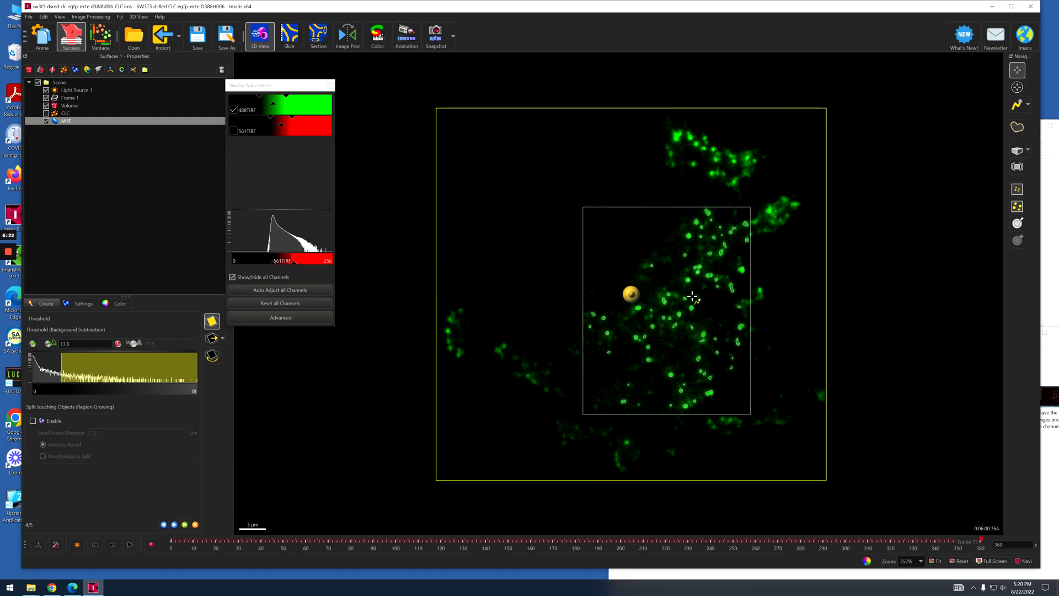
pyautogui.scroll(7, 693, 297)
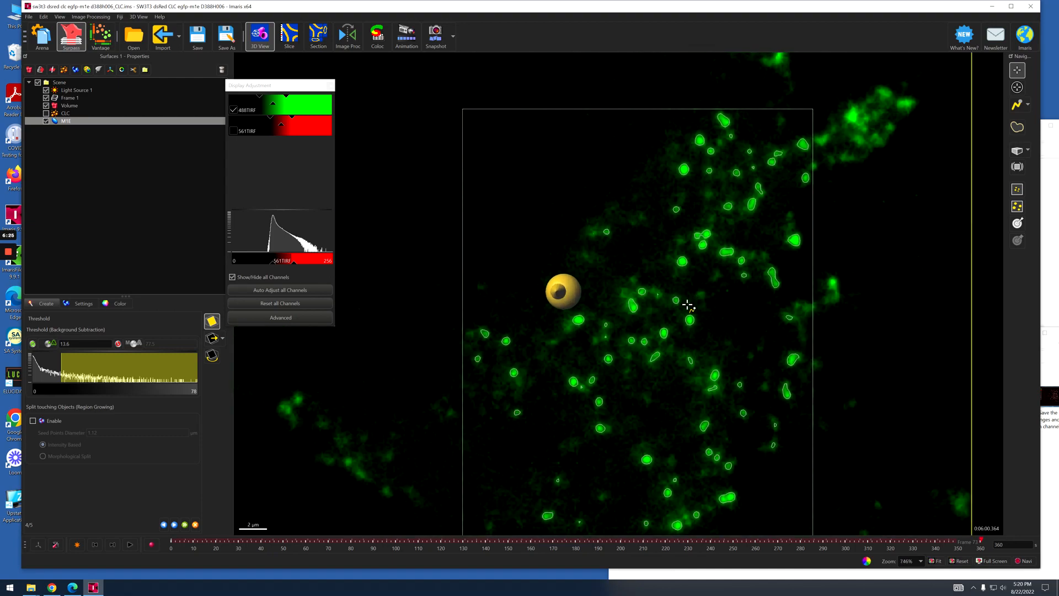
pyautogui.moveTo(668, 313); pyautogui.dragTo(676, 281, button='right')
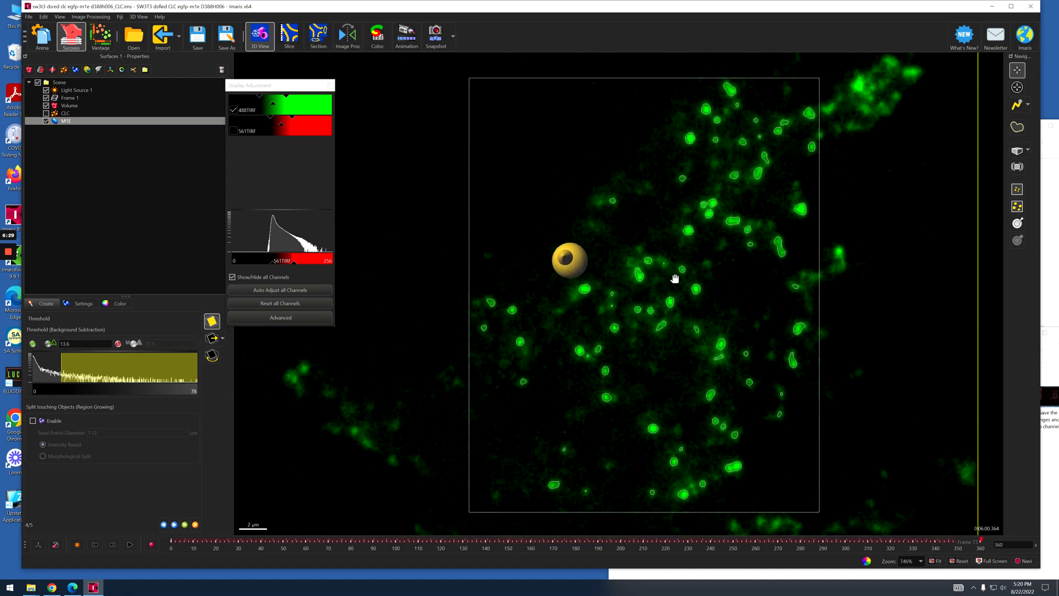
pyautogui.scroll(1, 686, 289)
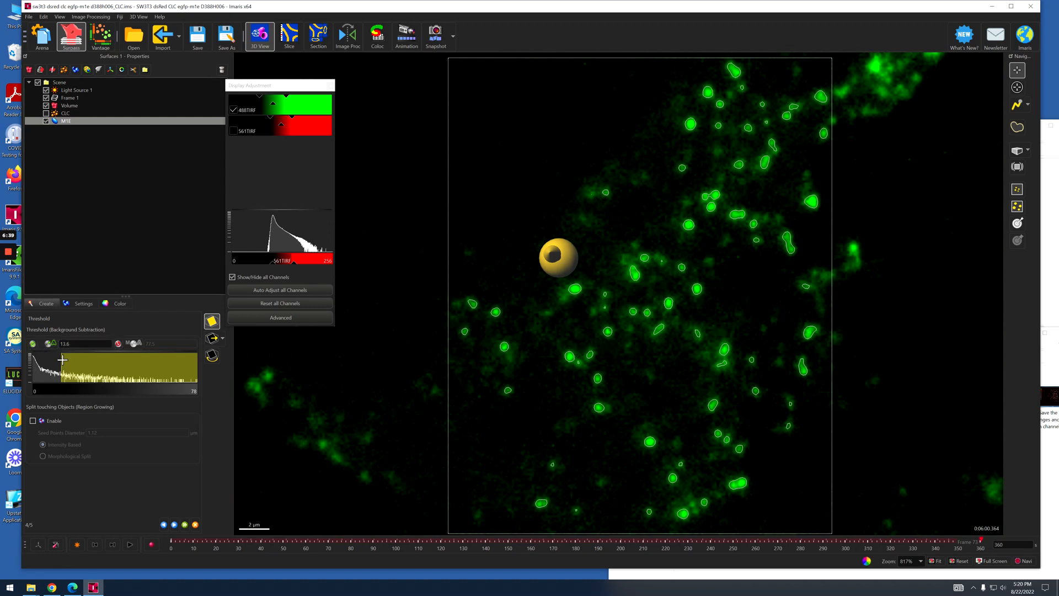
# Set the background-subtraction threshold for the M1E surfaces to a lower limit of 1.82 and an upper limit of 59.4.
pyautogui.moveTo(60, 366); pyautogui.dragTo(38, 365)
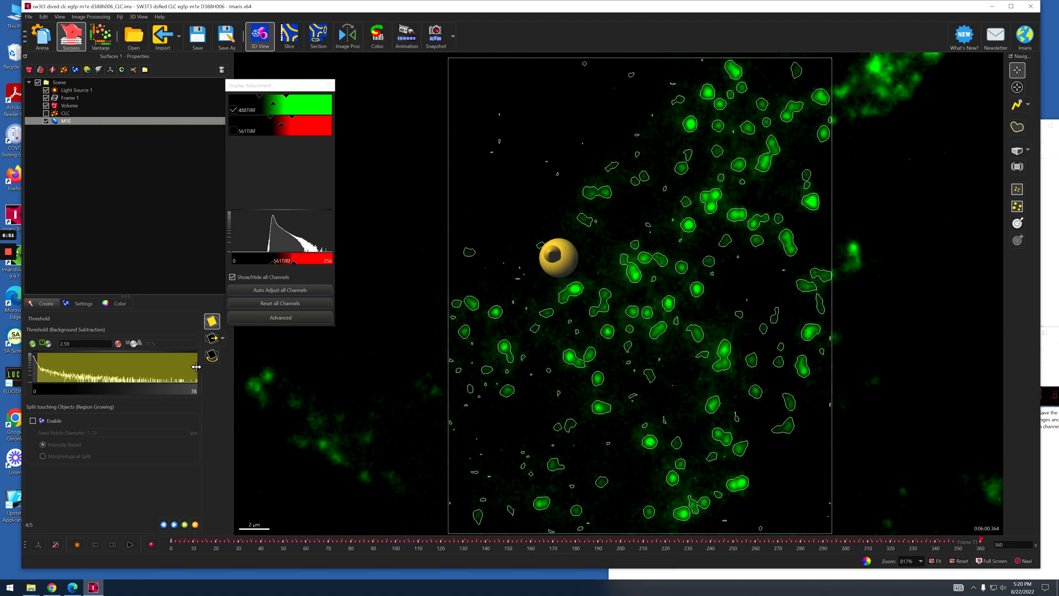
pyautogui.moveTo(197, 365); pyautogui.dragTo(158, 378)
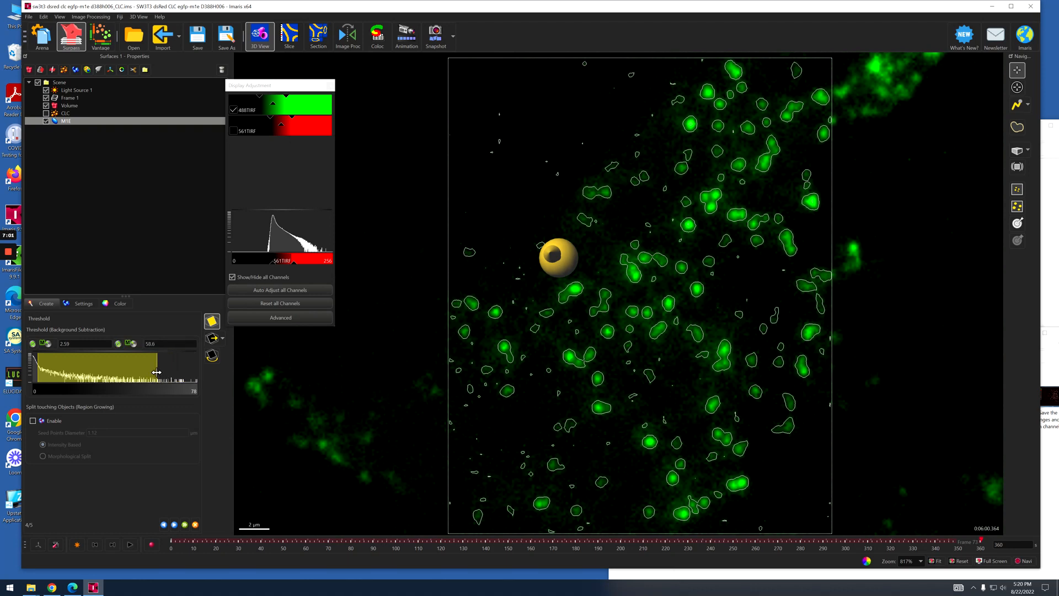
pyautogui.moveTo(157, 373); pyautogui.dragTo(183, 374)
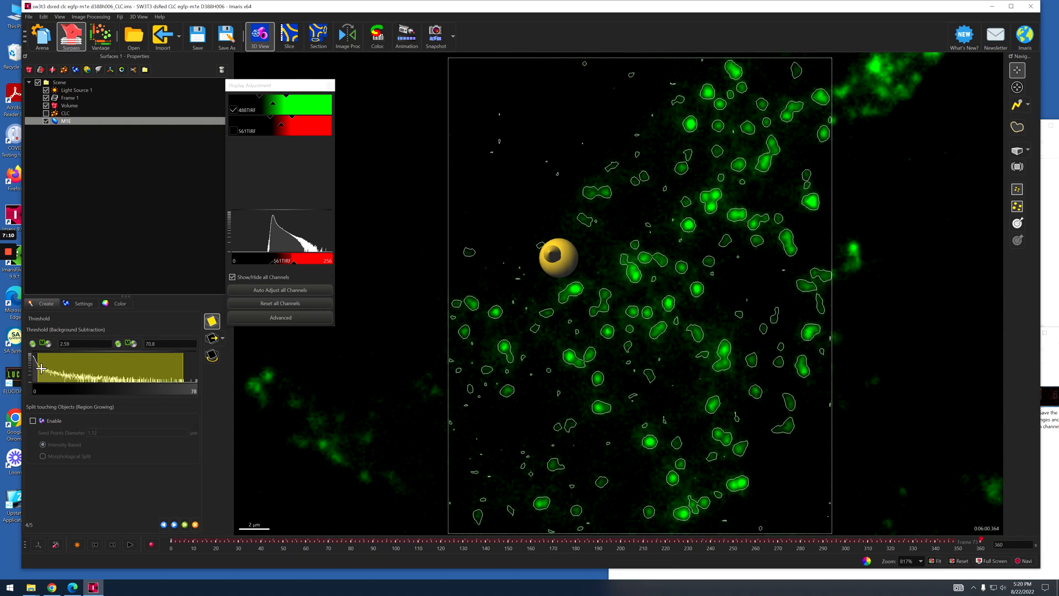
pyautogui.moveTo(41, 368); pyautogui.dragTo(37, 369)
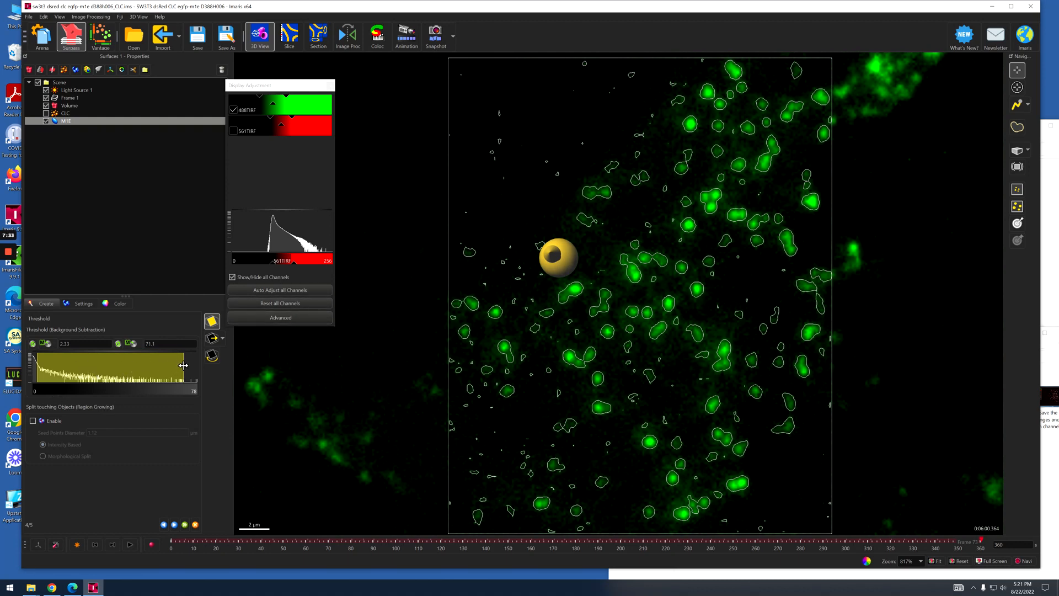
pyautogui.moveTo(183, 365); pyautogui.dragTo(159, 369)
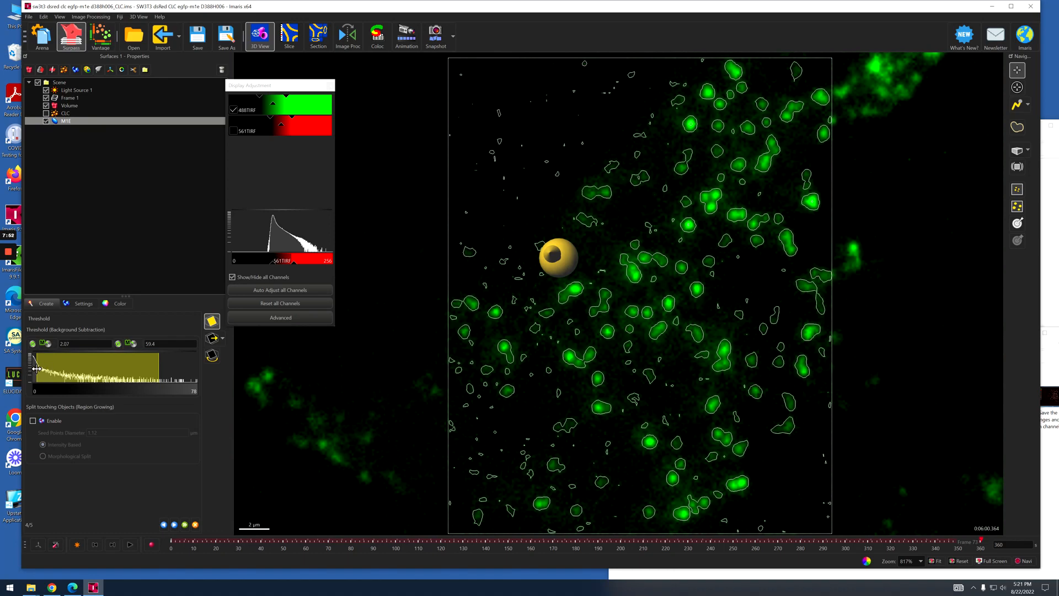
pyautogui.moveTo(36, 368); pyautogui.dragTo(36, 369)
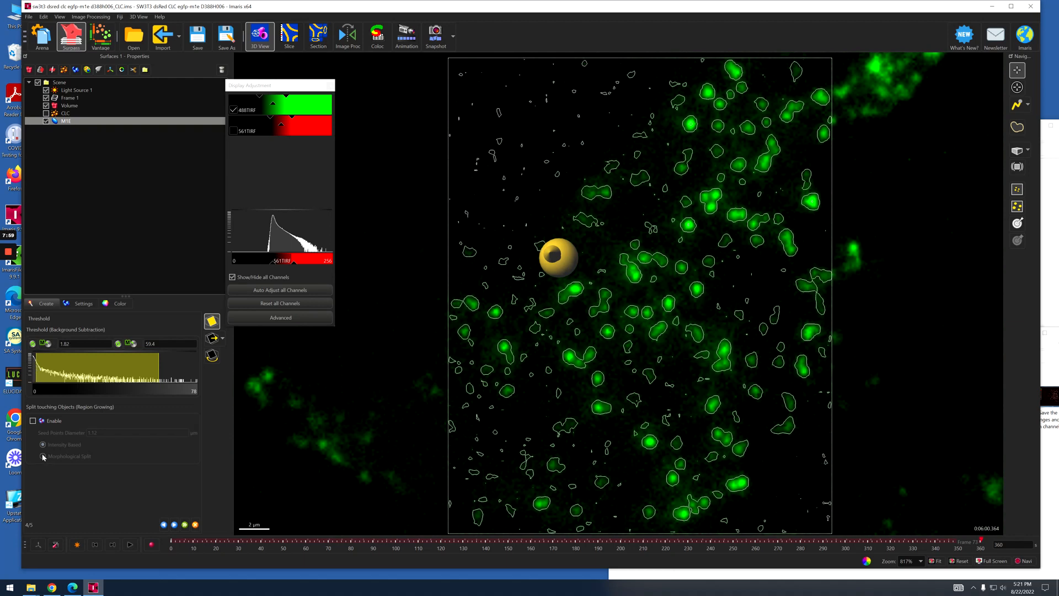
# Enable intensity-based splitting of touching objects with a 0.4 µm seed point diameter, and proceed to filtering the seed points.
pyautogui.click(33, 421)
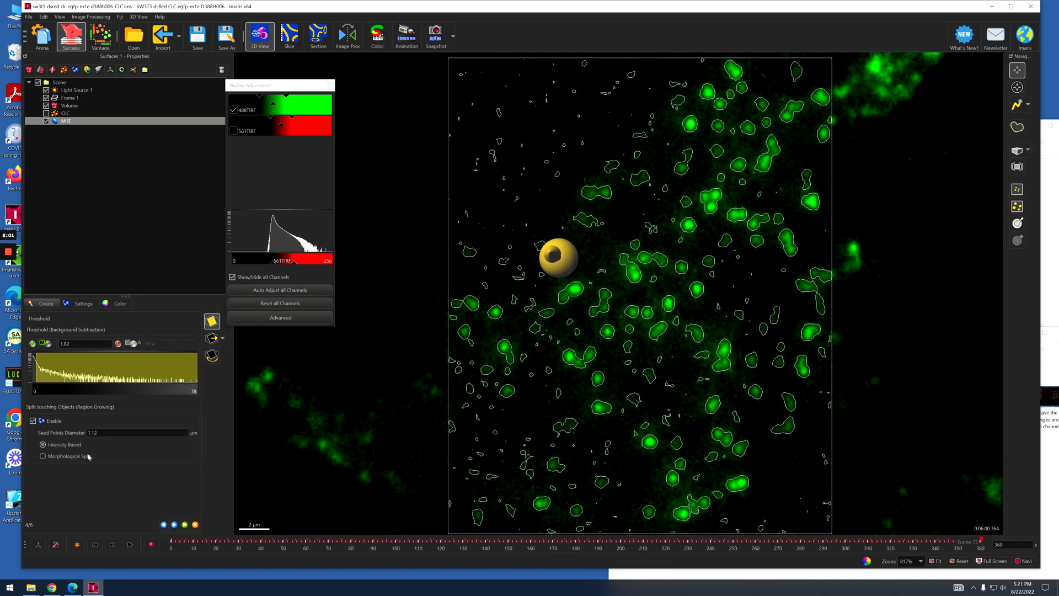
pyautogui.moveTo(112, 433); pyautogui.dragTo(80, 433)
pyautogui.click(174, 524)
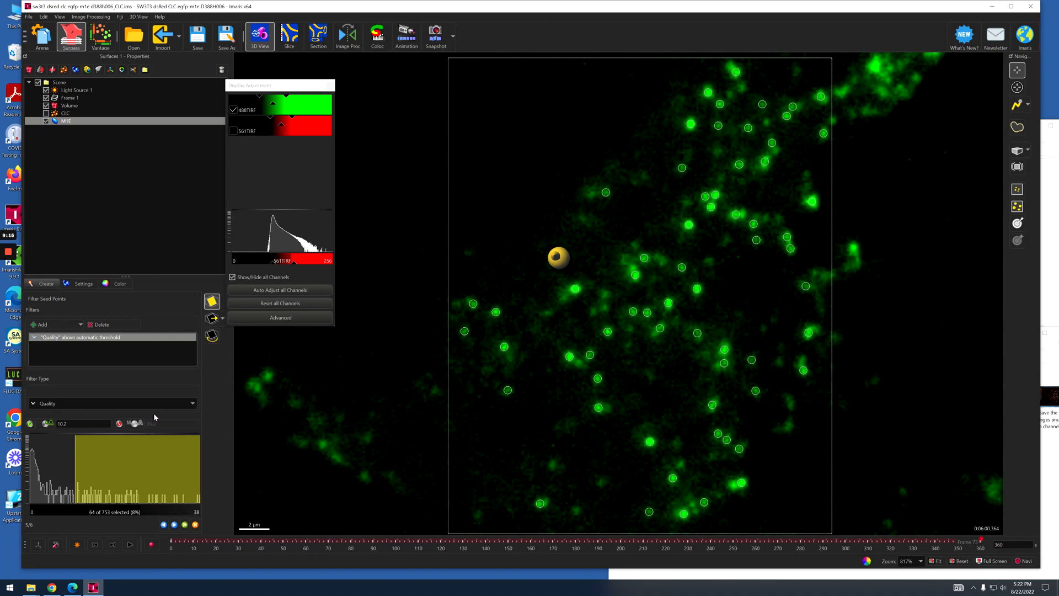
# Set the seed point Quality filter to above 4.31, checking the seed points at other time points, and proceed to filtering the surfaces.
pyautogui.moveTo(74, 456); pyautogui.dragTo(57, 451)
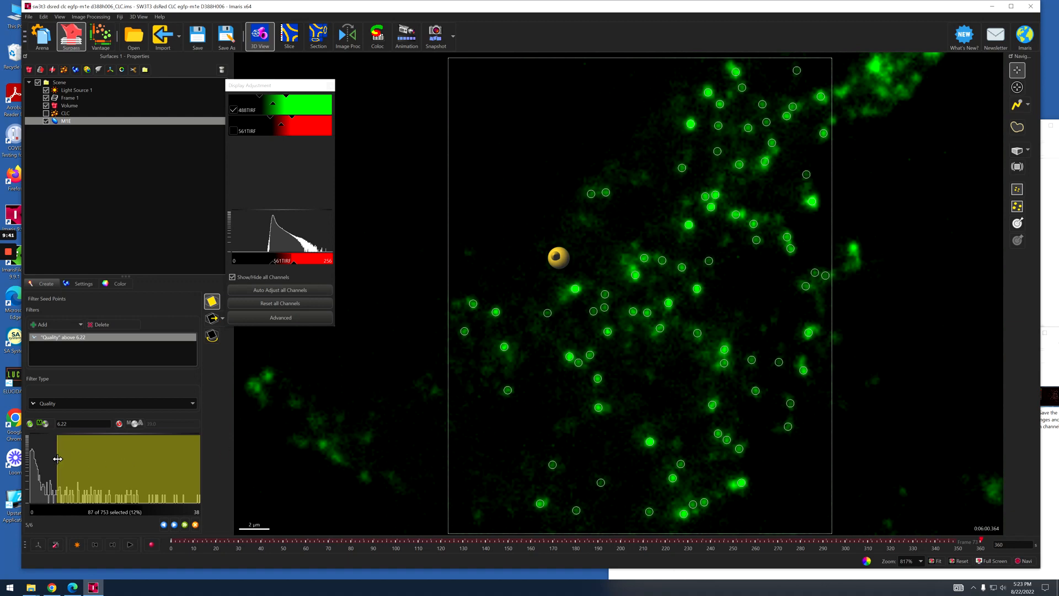
pyautogui.moveTo(58, 458); pyautogui.dragTo(54, 458)
pyautogui.moveTo(965, 539); pyautogui.dragTo(364, 555)
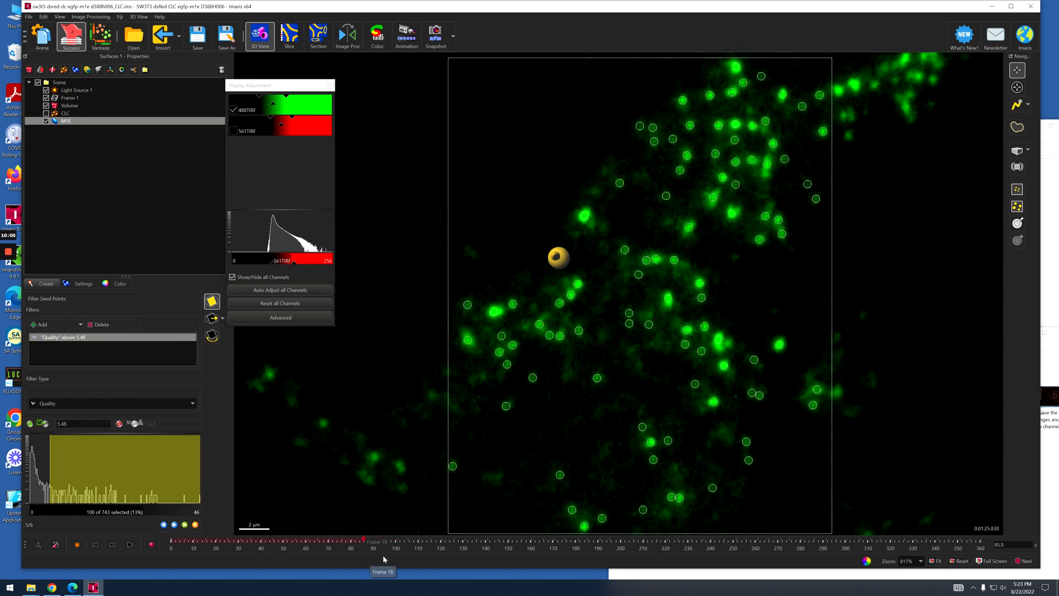
pyautogui.moveTo(49, 461); pyautogui.dragTo(44, 461)
pyautogui.moveTo(46, 461); pyautogui.dragTo(45, 461)
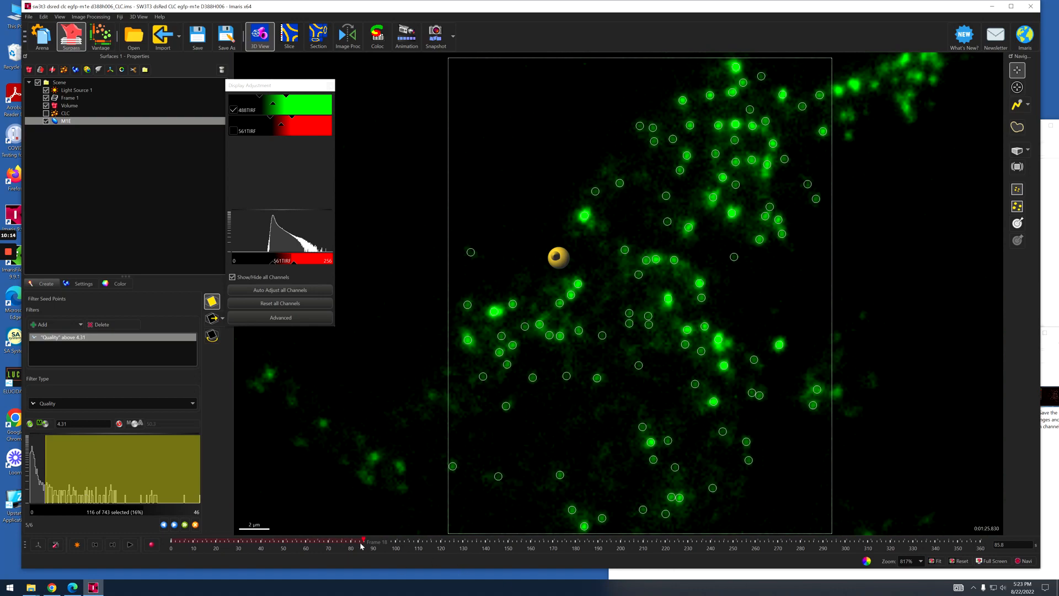
pyautogui.moveTo(363, 542)
pyautogui.mouseDown()
pyautogui.moveTo(223, 541)
pyautogui.moveTo(768, 543)
pyautogui.mouseUp()
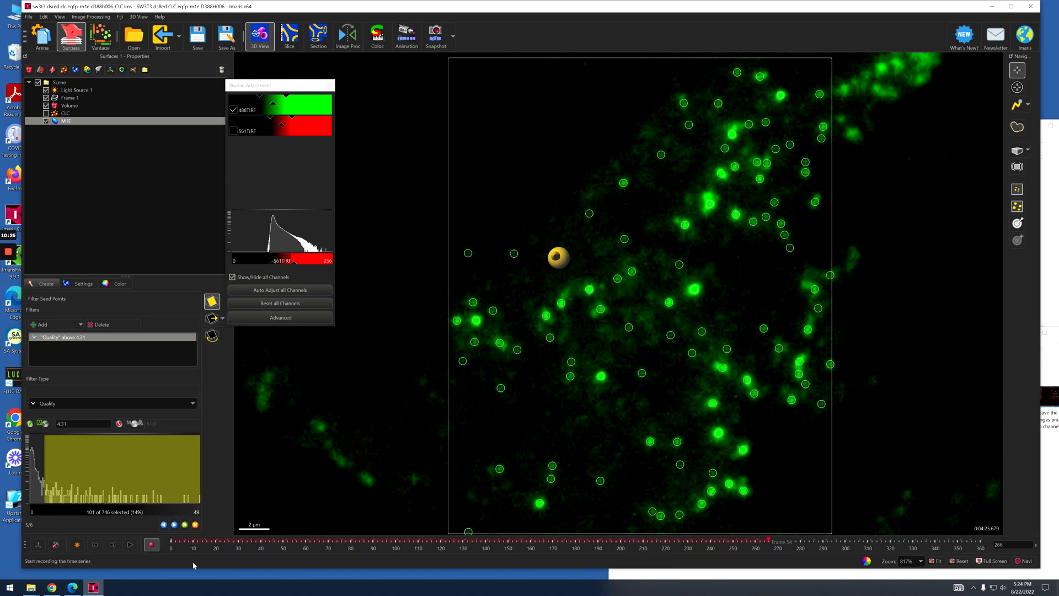
pyautogui.click(174, 524)
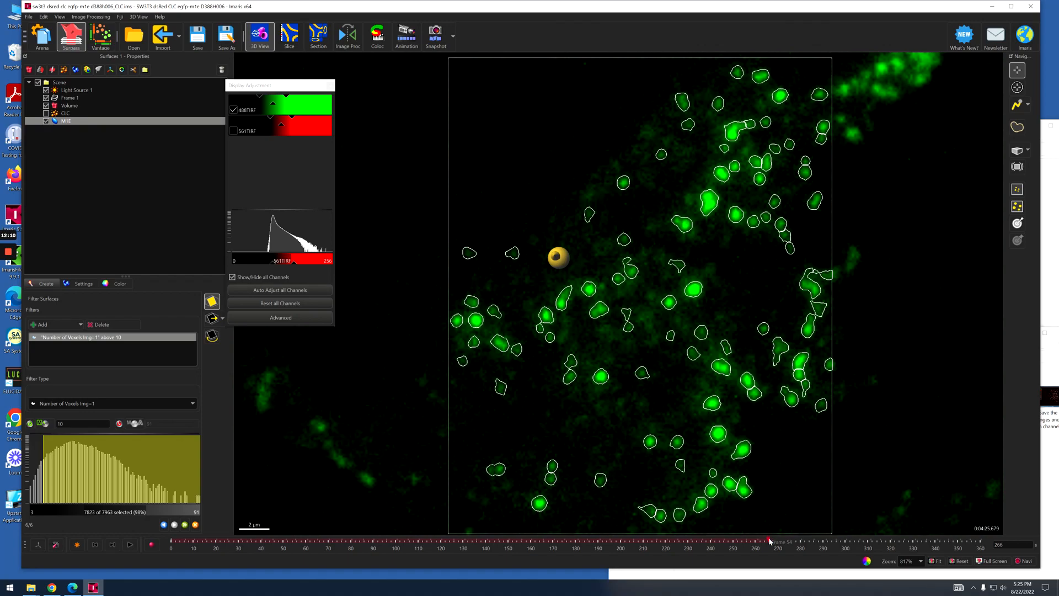
# Check the surfaces at an earlier time point, adjust the minimum of the Number of Voxels filter, and finish creating the M1E surfaces.
pyautogui.moveTo(769, 539)
pyautogui.mouseDown()
pyautogui.moveTo(298, 569)
pyautogui.moveTo(415, 573)
pyautogui.mouseUp()
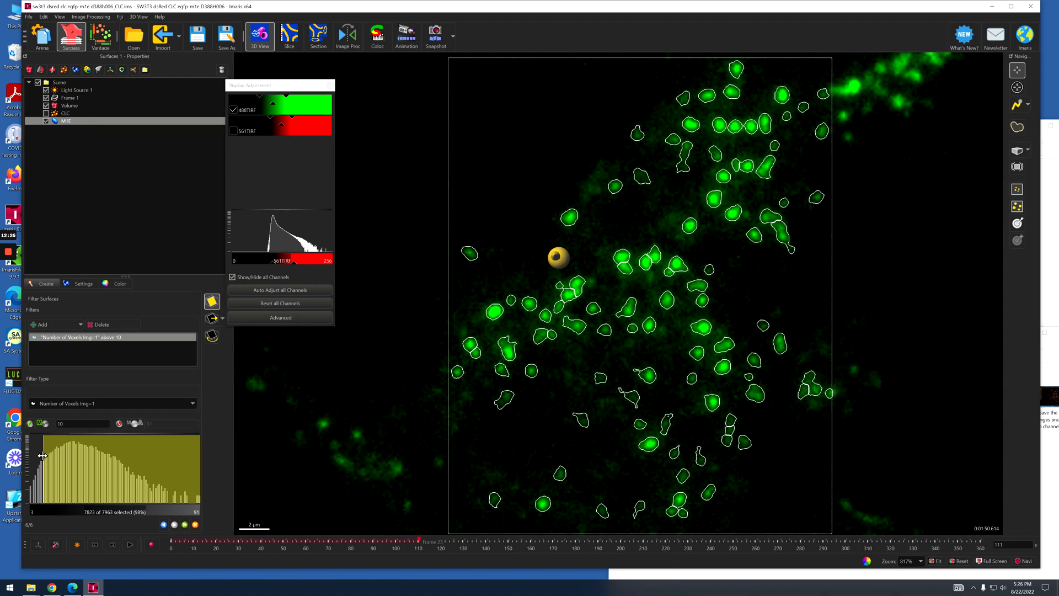
pyautogui.moveTo(42, 455)
pyautogui.mouseDown()
pyautogui.moveTo(29, 455)
pyautogui.moveTo(46, 460)
pyautogui.mouseUp()
pyautogui.click(69, 423)
pyautogui.press('Return')
pyautogui.click(185, 525)
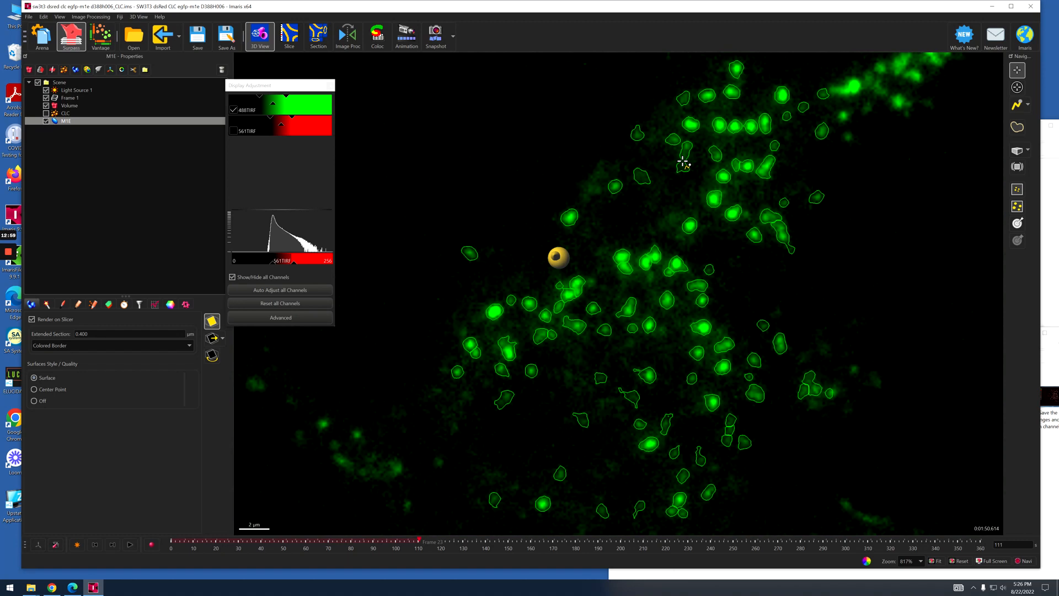
pyautogui.click(76, 305)
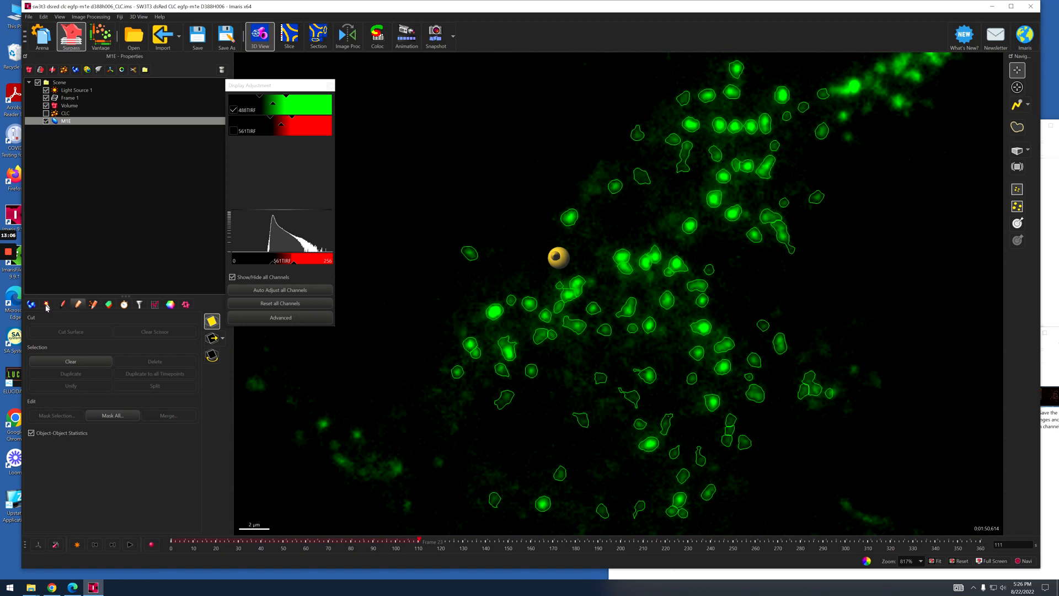
pyautogui.click(47, 305)
pyautogui.click(63, 304)
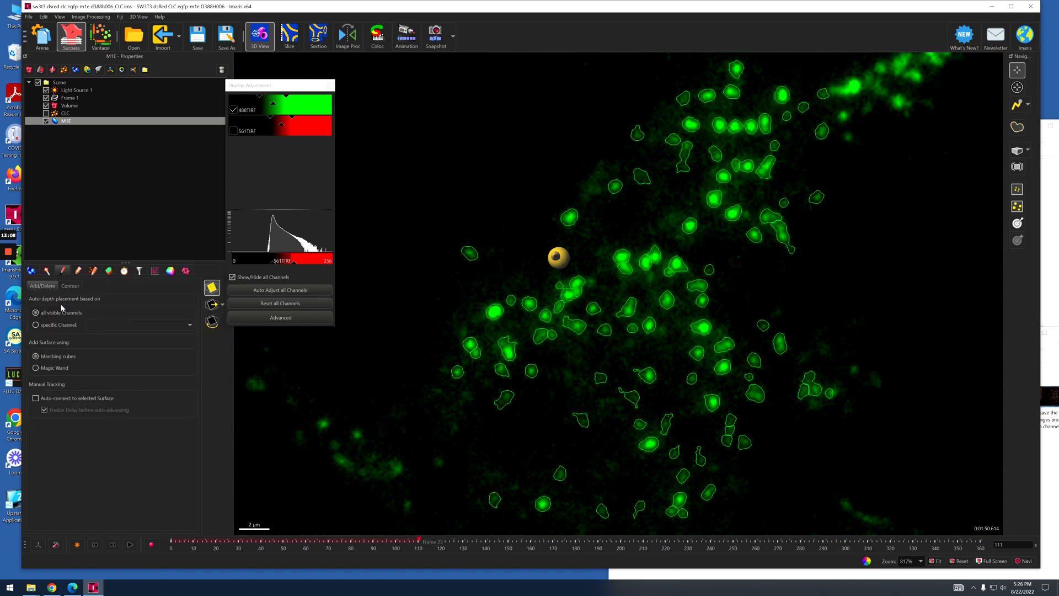
pyautogui.click(33, 272)
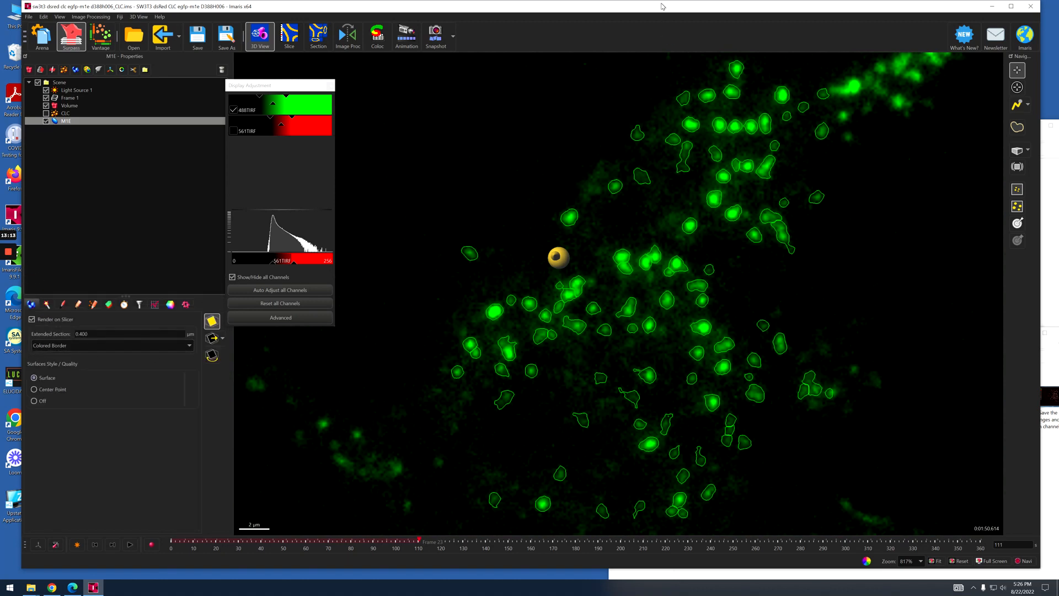
pyautogui.moveTo(662, 6); pyautogui.dragTo(674, 8)
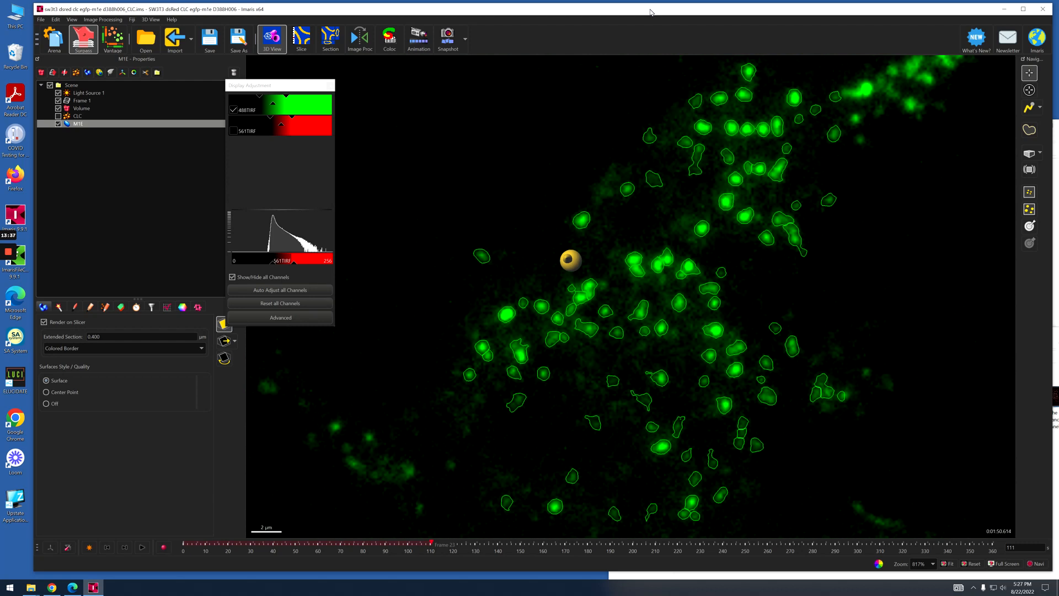
pyautogui.moveTo(25, 261)
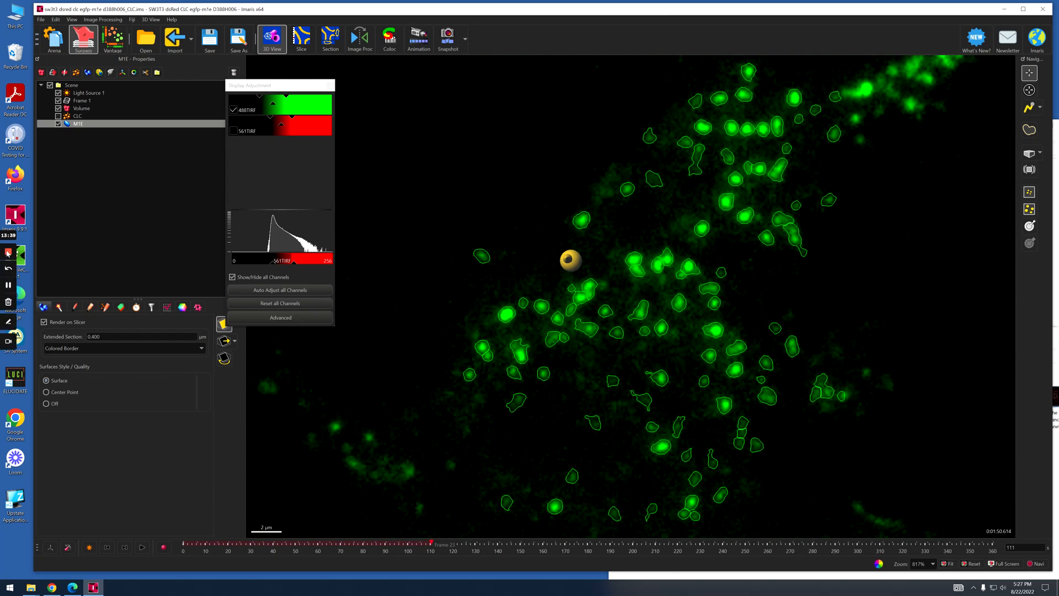